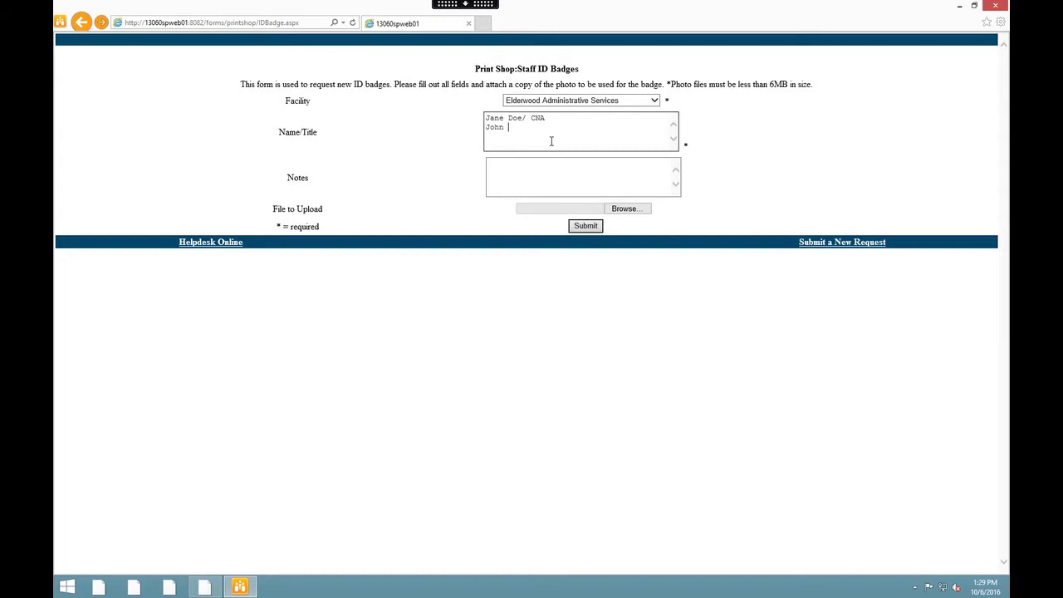
- Complete the second line of the Name/Title field with the employee's name and the title CNA
text(oe/ CNA)
click(555, 167)
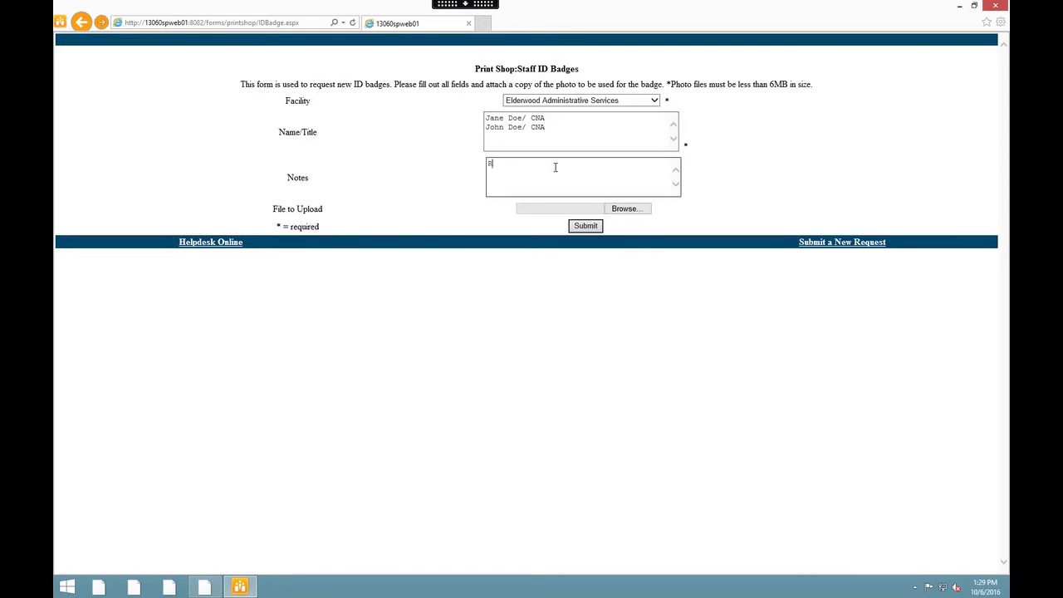
text(Reprints/Update)
key(BackSpace)
key(BackSpace)
key(BackSpace)
key(BackSpace)
key(BackSpace)
key(BackSpace)
key(BackSpace)
key(BackSpace)
key(BackSpace)
key(BackSpace)
key(BackSpace)
key(BackSpace)
key(BackSpace)
key(BackSpace)
key(BackSpace)
- Enter "New Hires" in the notes and submit the staff ID badge request
text(New Hir)
click(590, 230)
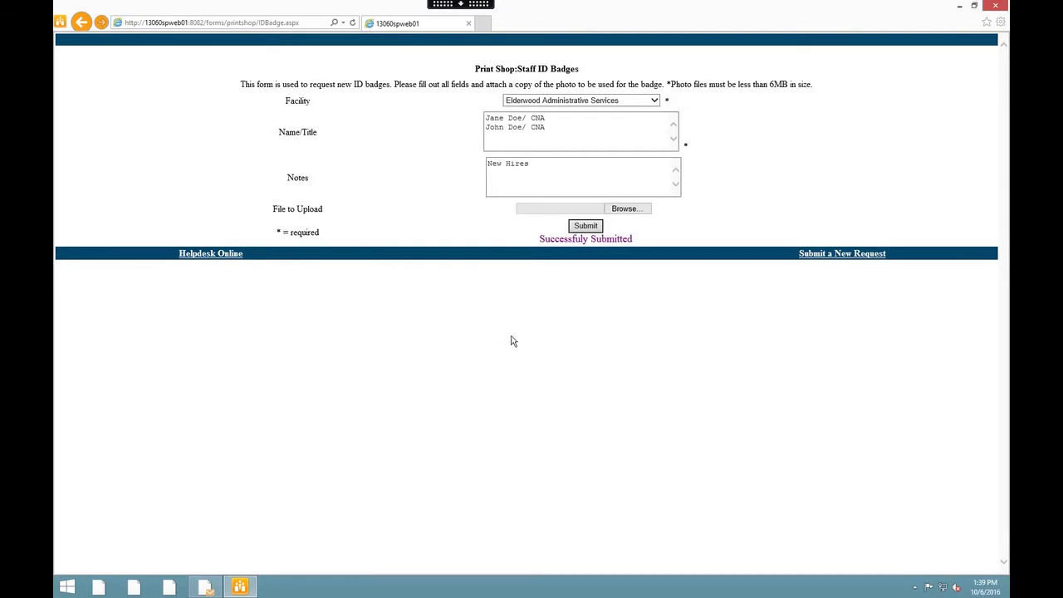
- Leave the remote session, open TruCredential from the desktop and sign in as ElderwoodID with the account password
click(488, 5)
click(382, 17)
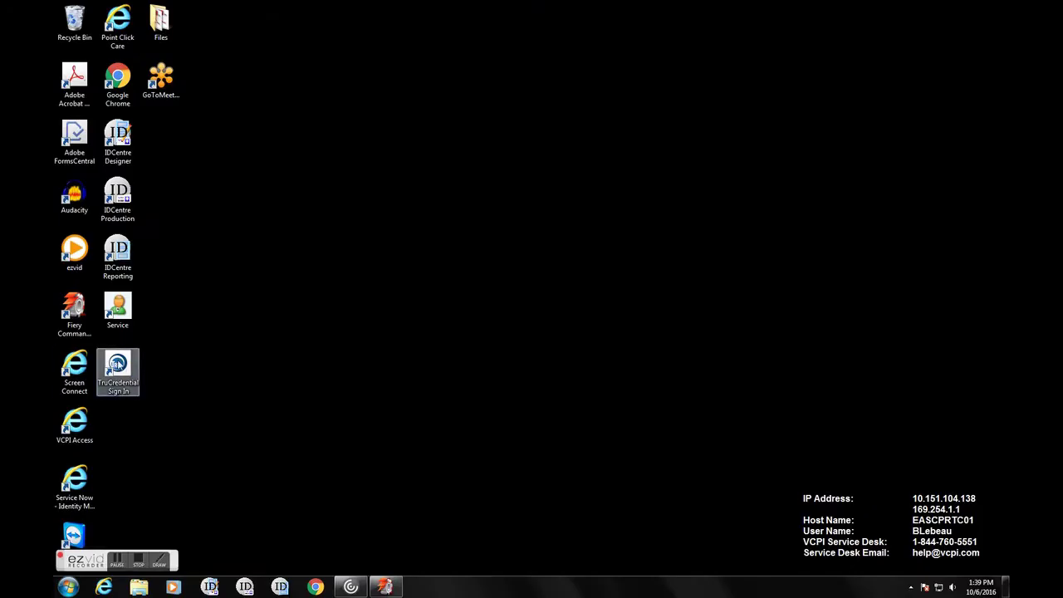
text(ElderwoodID)
key(Tab)
text(•••••••••)
key(Return)
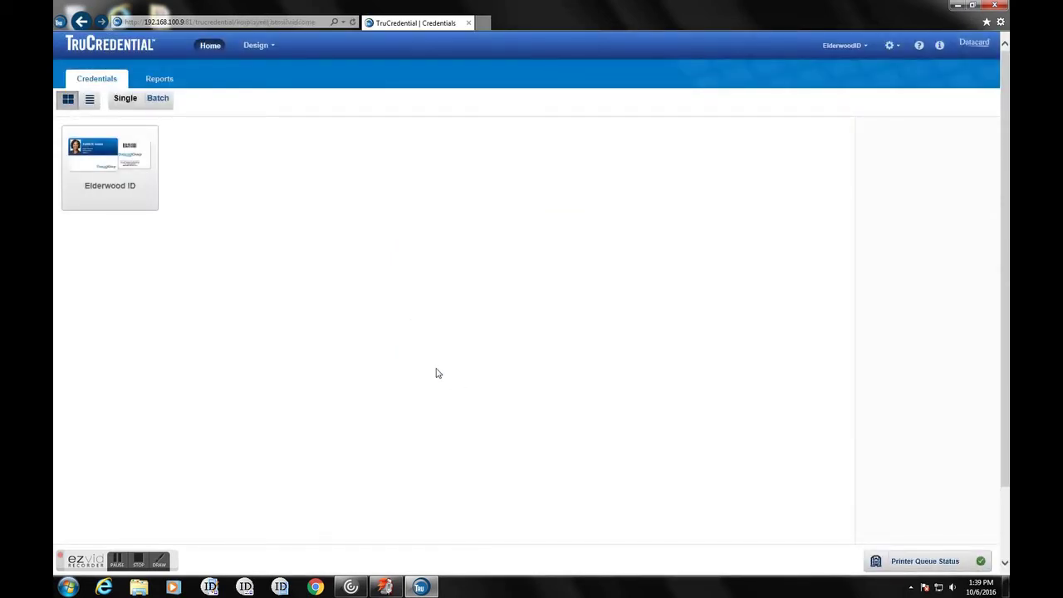
- Start issuing an Elderwood ID credential and search existing records by the new employee's ID number
click(110, 157)
click(891, 223)
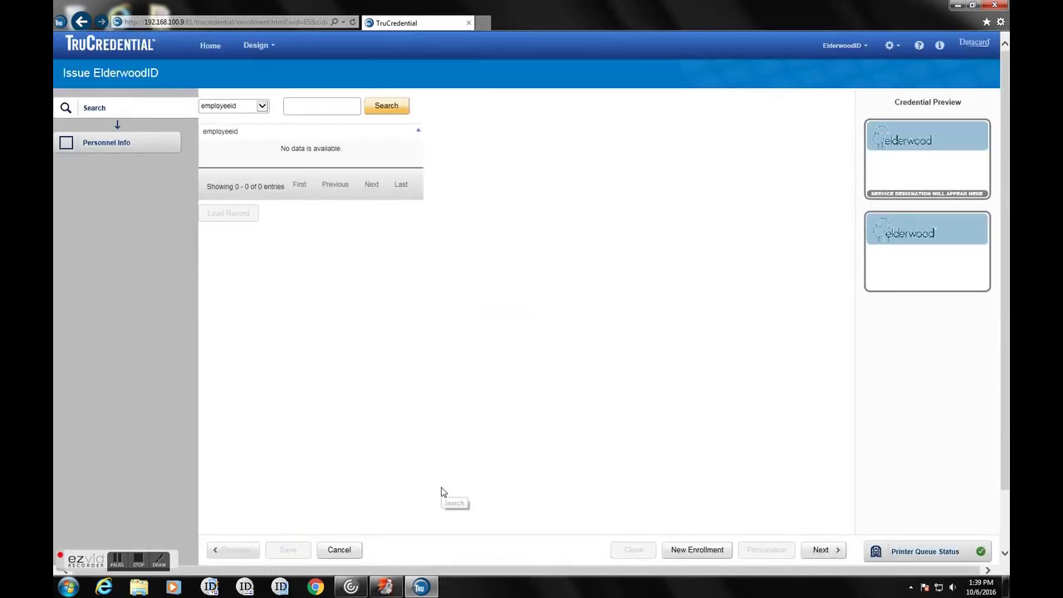
click(322, 105)
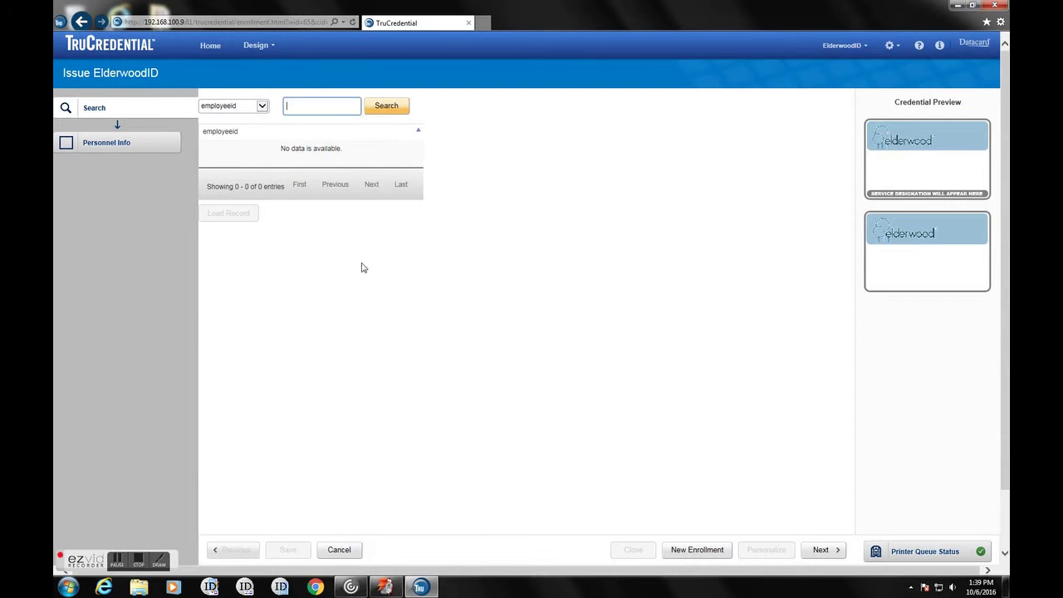
text(789456)
click(405, 106)
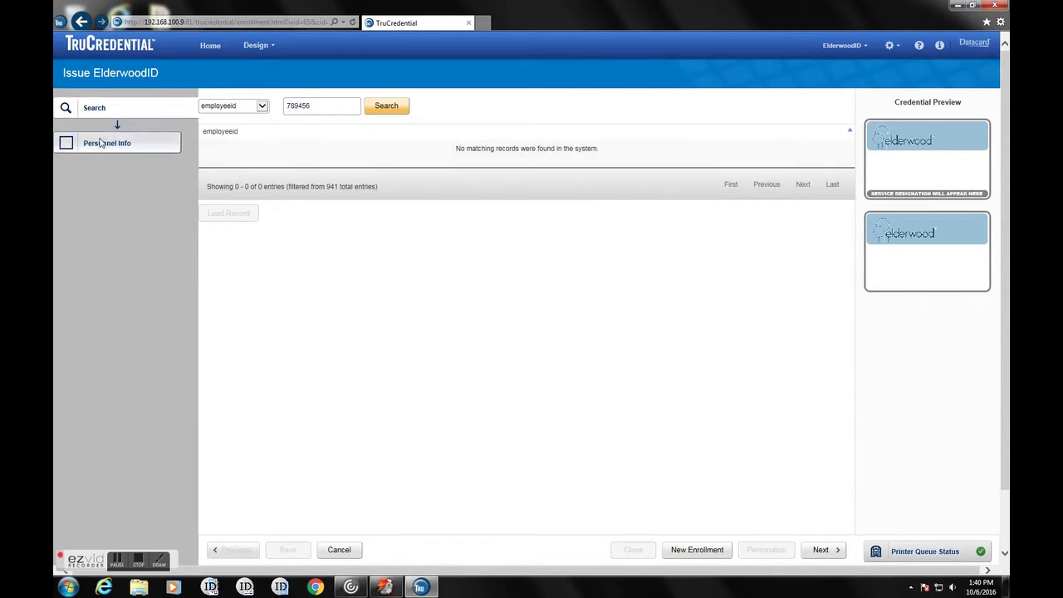
- Enter the employee's ID number, first name and last name in the personnel info, with CNA as title line 1
click(98, 142)
text(7894)
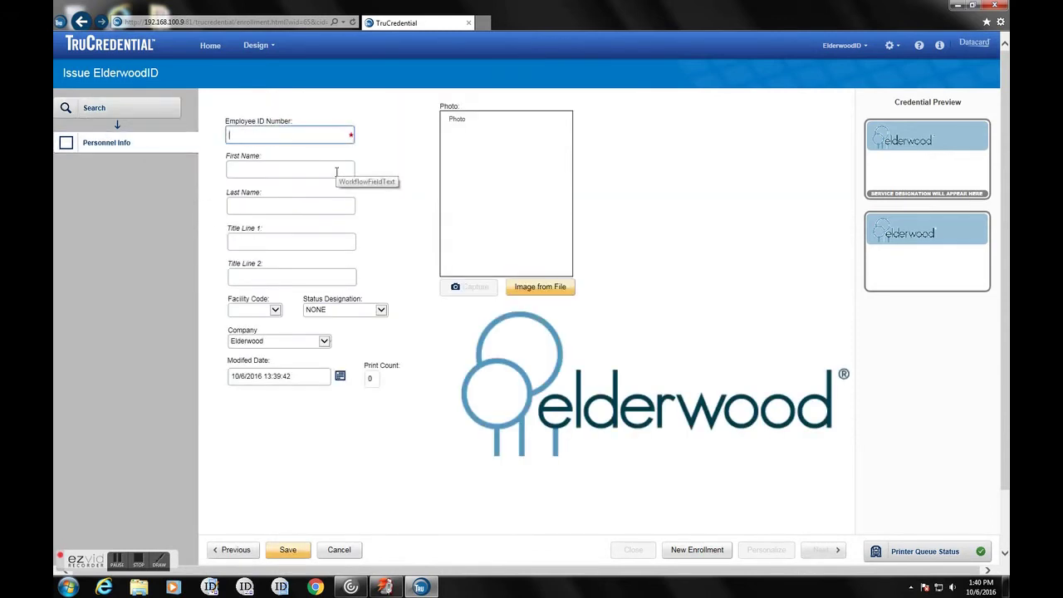
text(56)
click(313, 172)
text(Jane)
key(Tab)
text(Doe)
key(Tab)
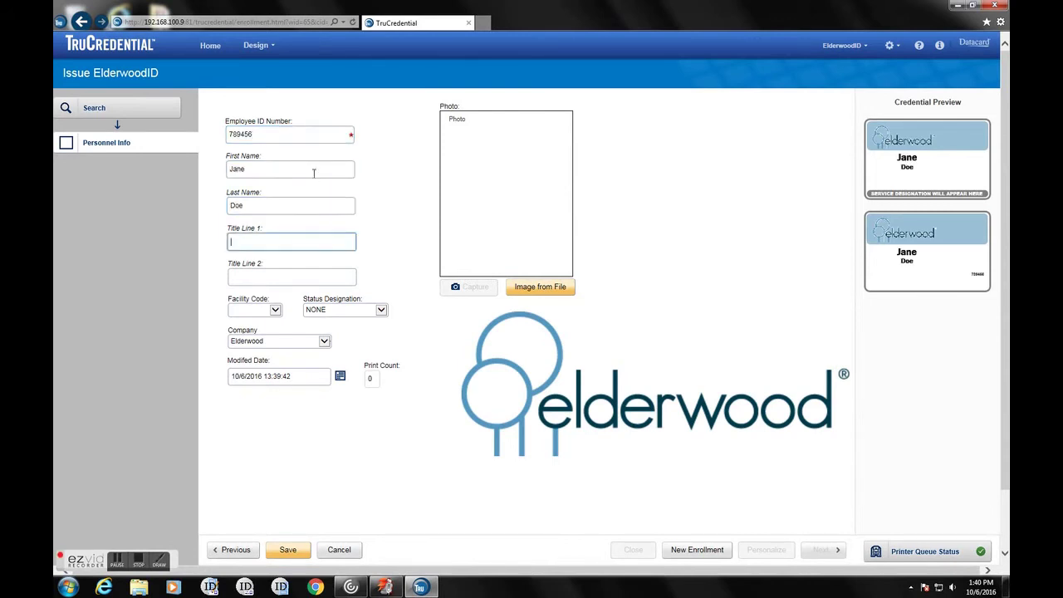
text(CNA)
key(Tab)
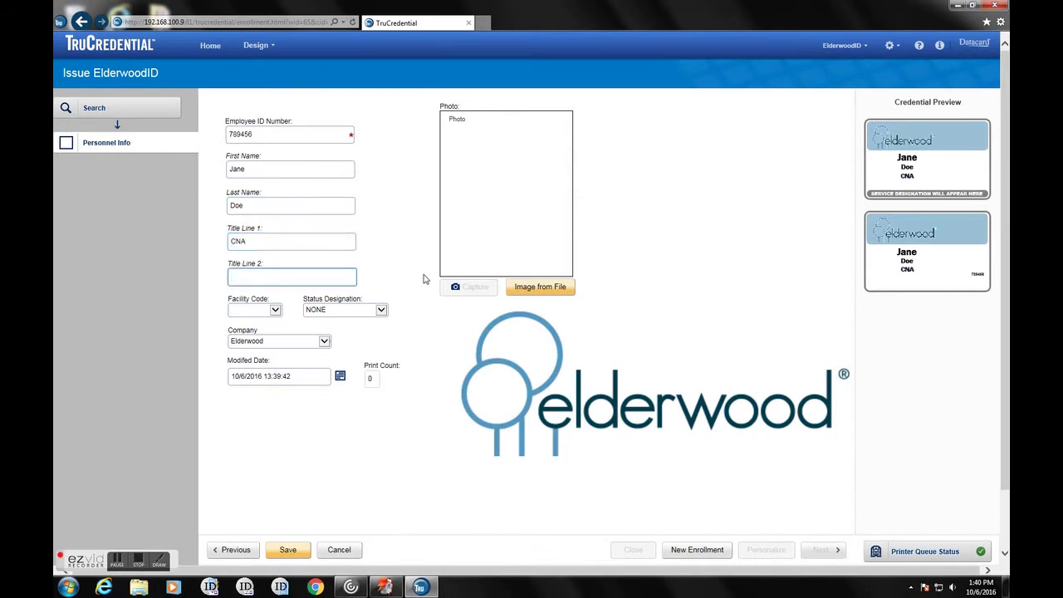
- Set the facility code to EAS and keep the status designation at NONE
click(275, 311)
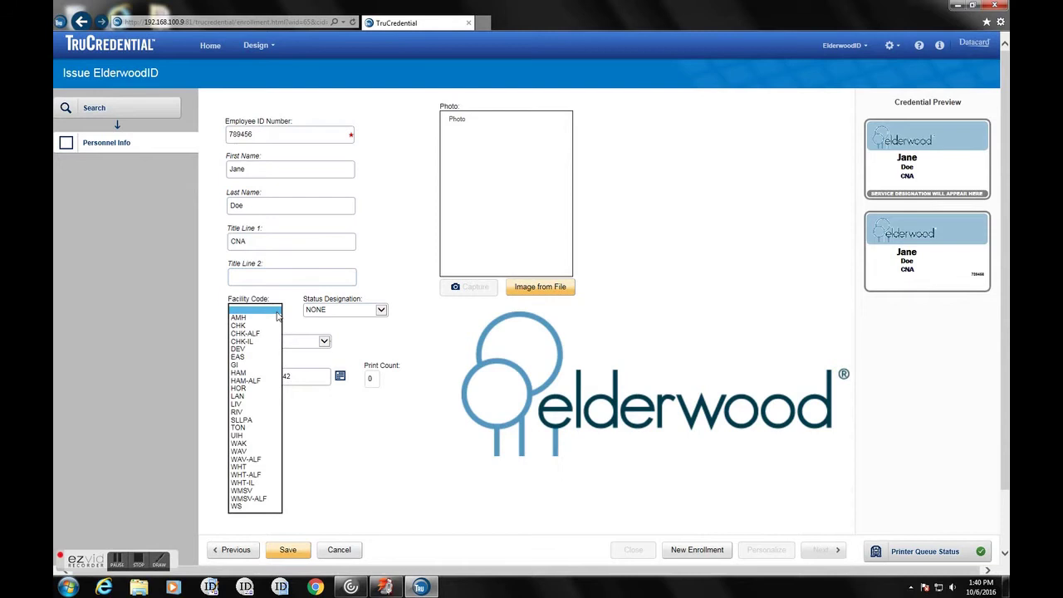
click(243, 356)
click(360, 312)
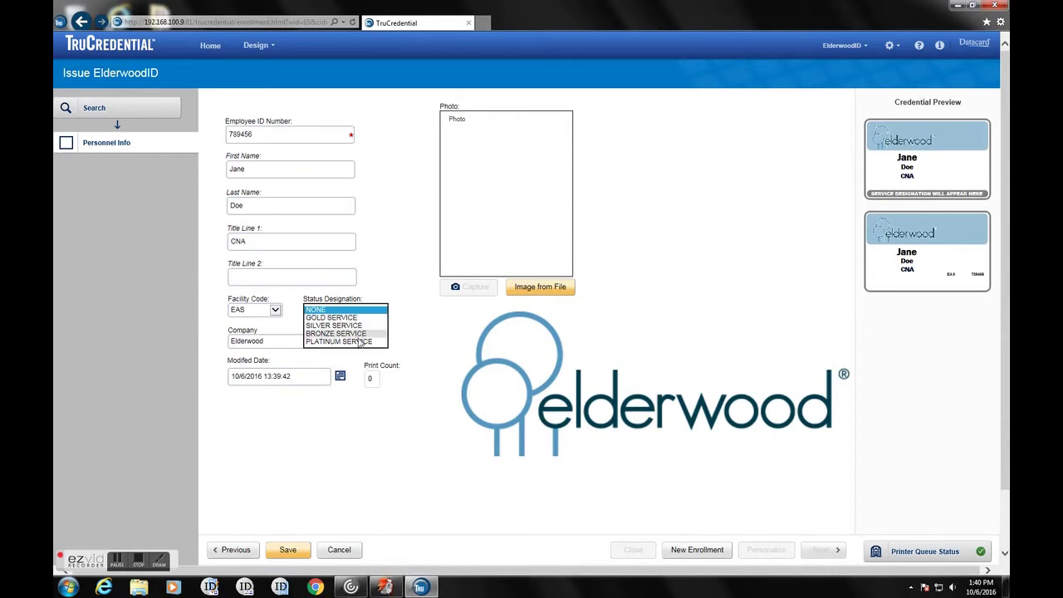
click(361, 313)
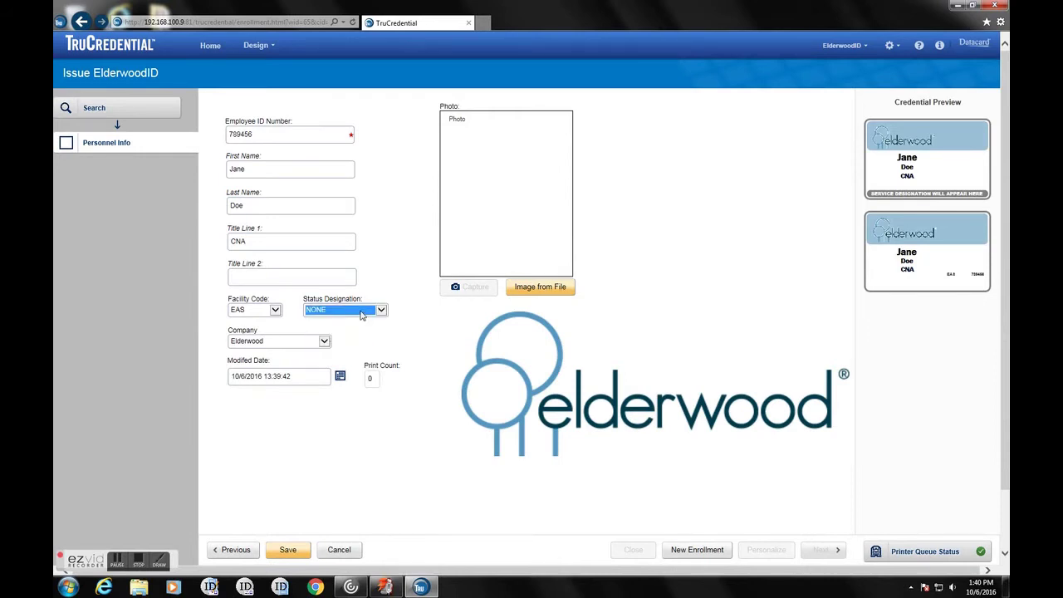
- Keep Elderwood as the company and set the modified date to October 6, 2016
click(327, 342)
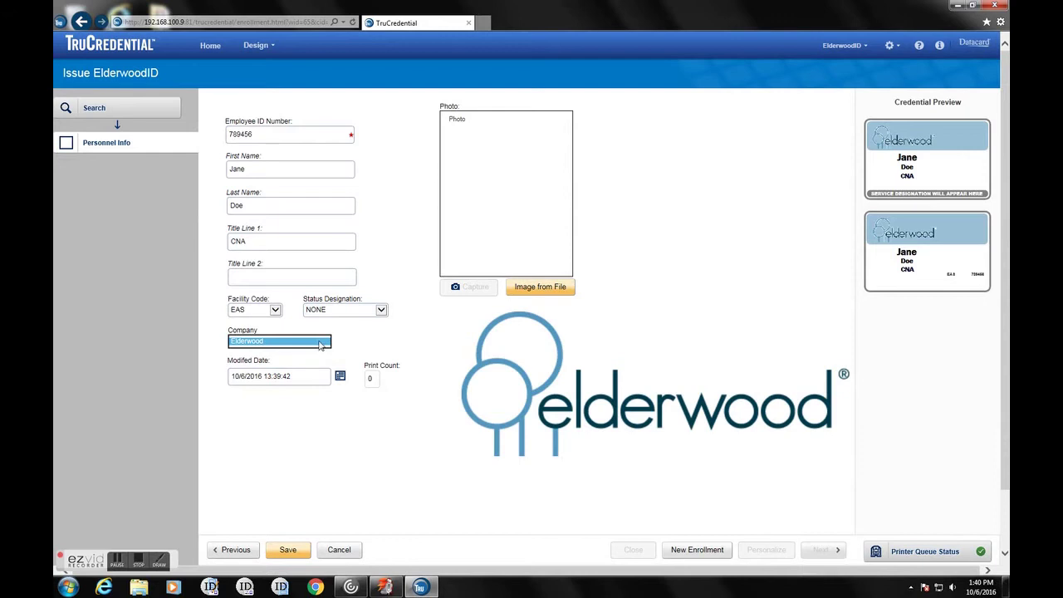
click(351, 341)
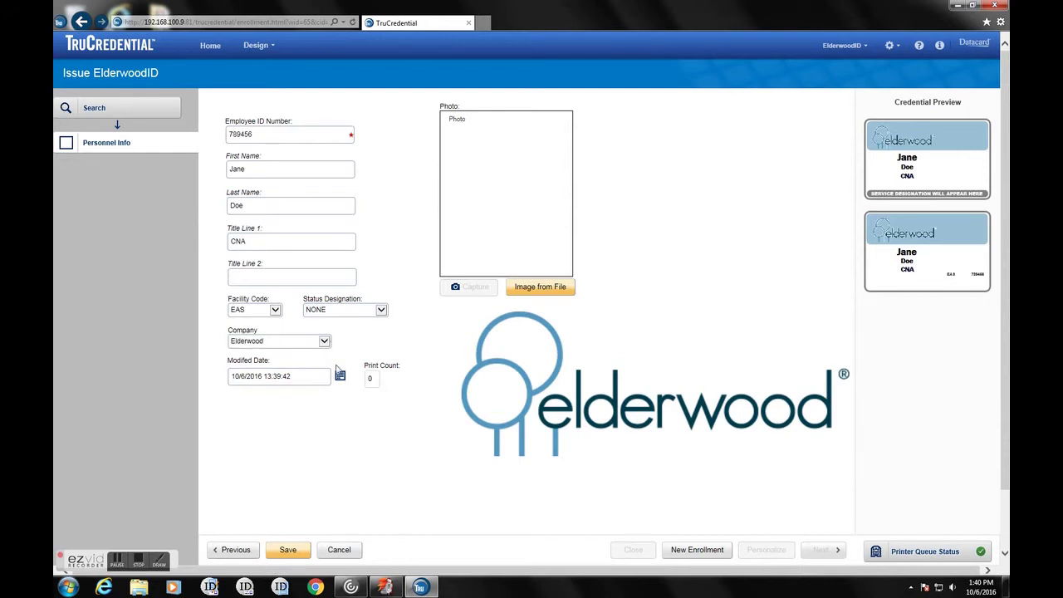
click(339, 376)
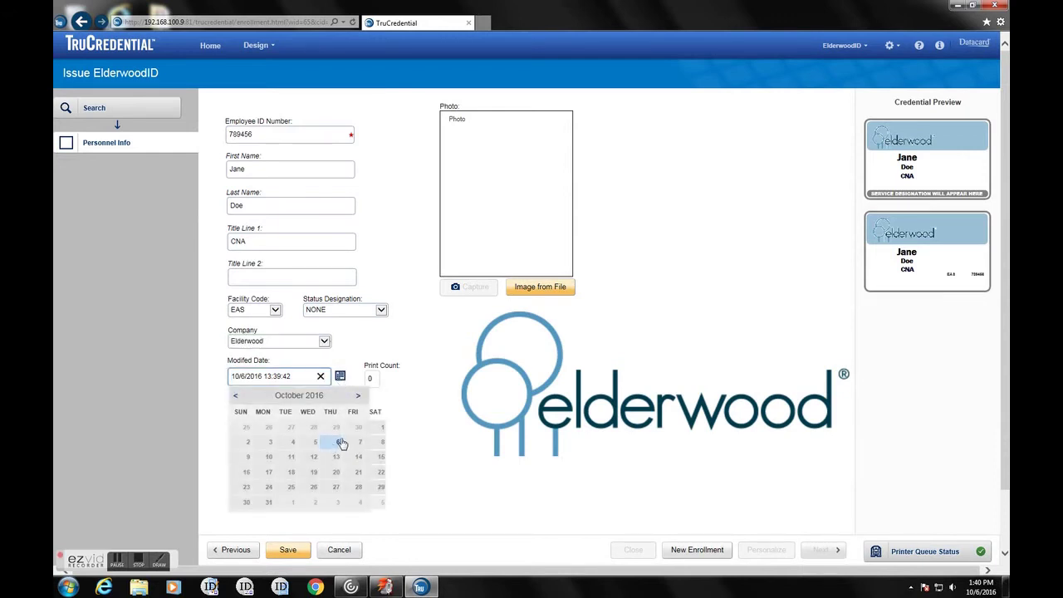
click(341, 444)
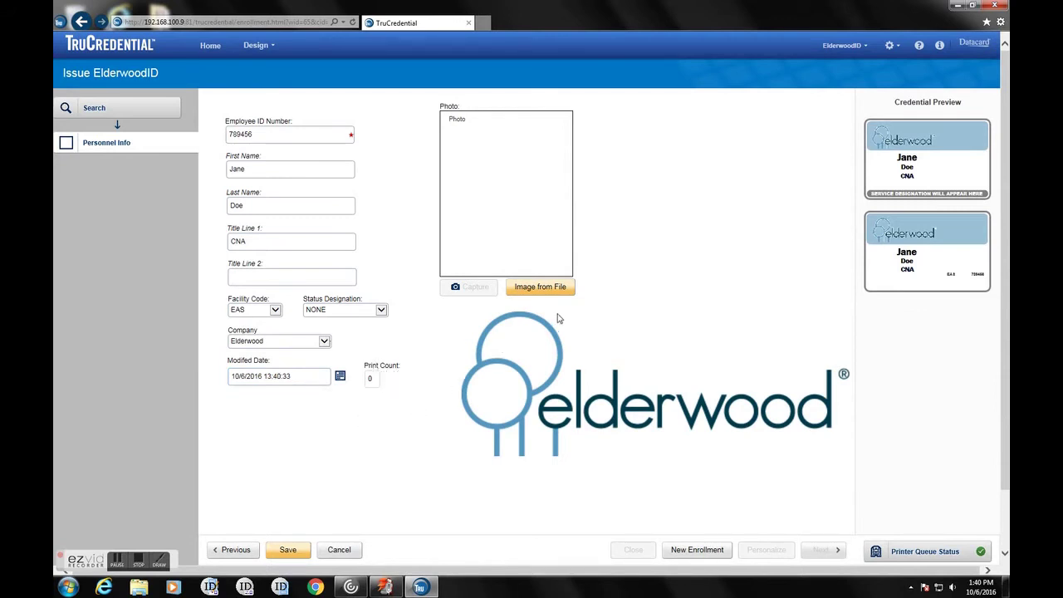
- Load the first portrait in the Sample ID Photos folder as the employee's badge photo
click(542, 290)
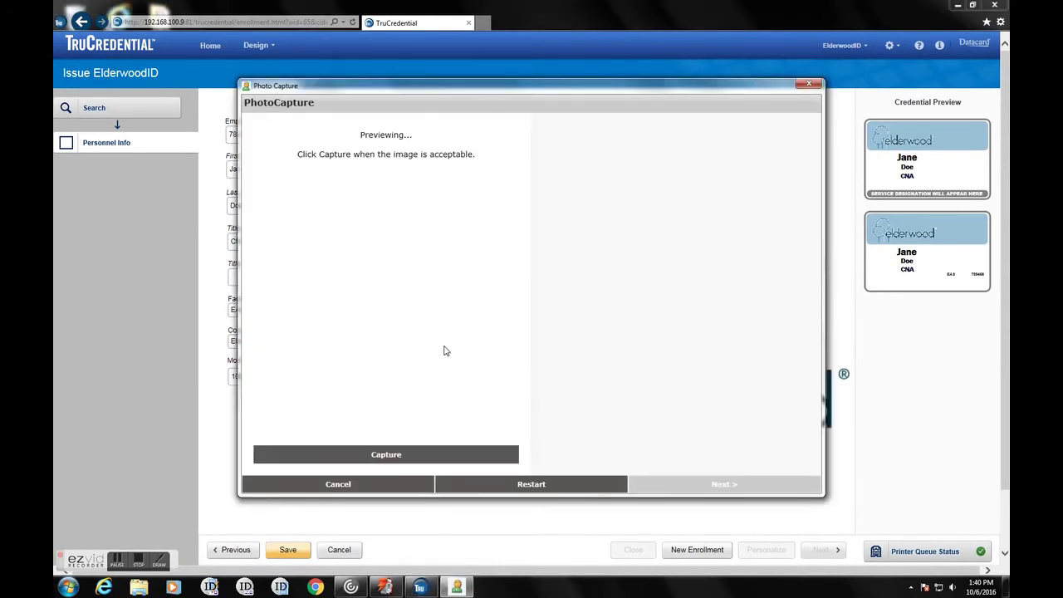
click(395, 455)
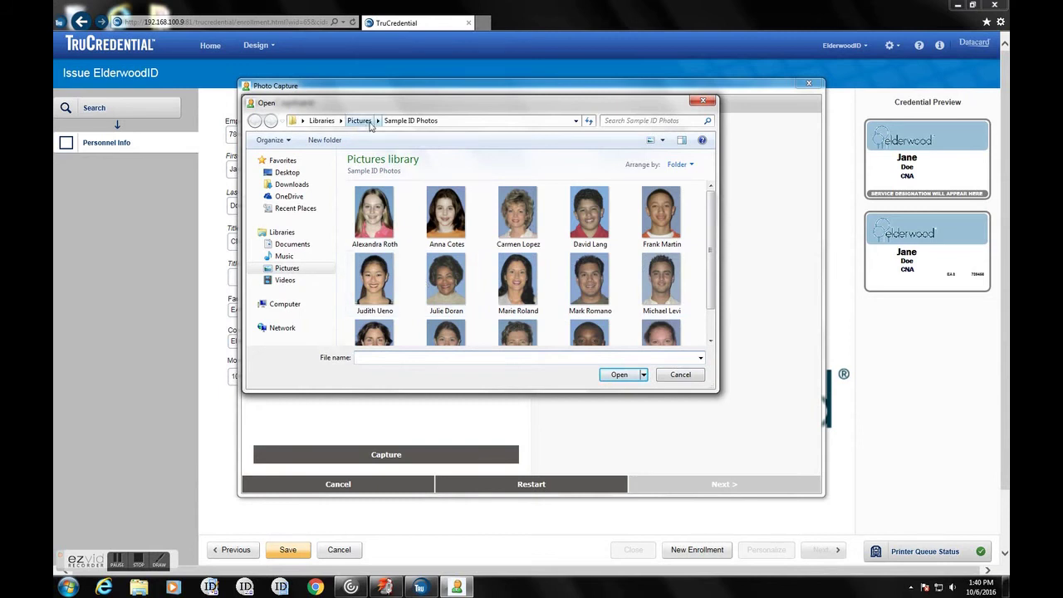
double_click(376, 218)
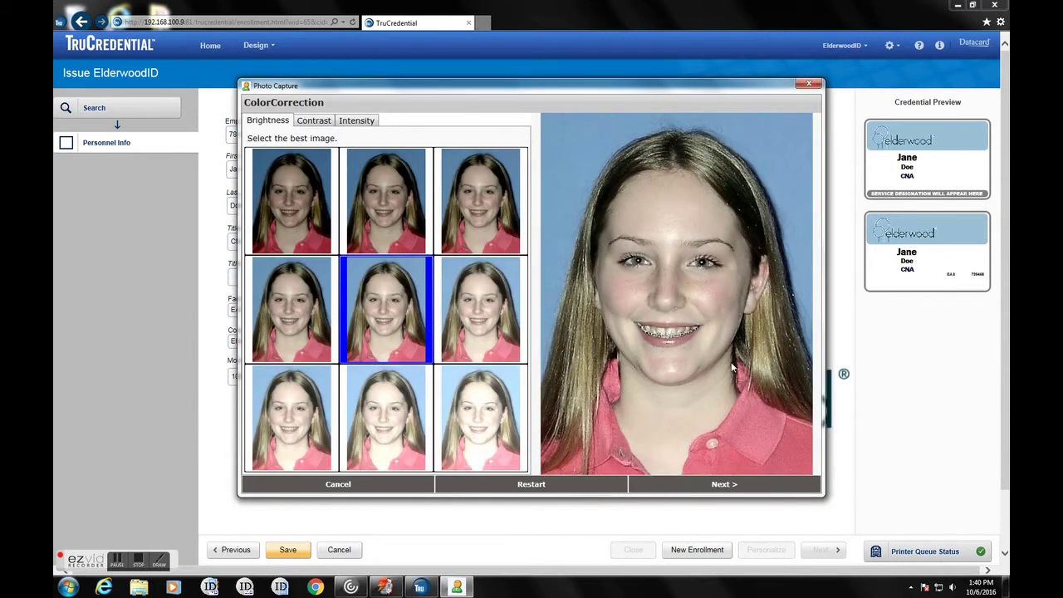
- Compare the darkest and lightest brightness variants of the photo, and accept the middle variant
click(301, 208)
click(483, 428)
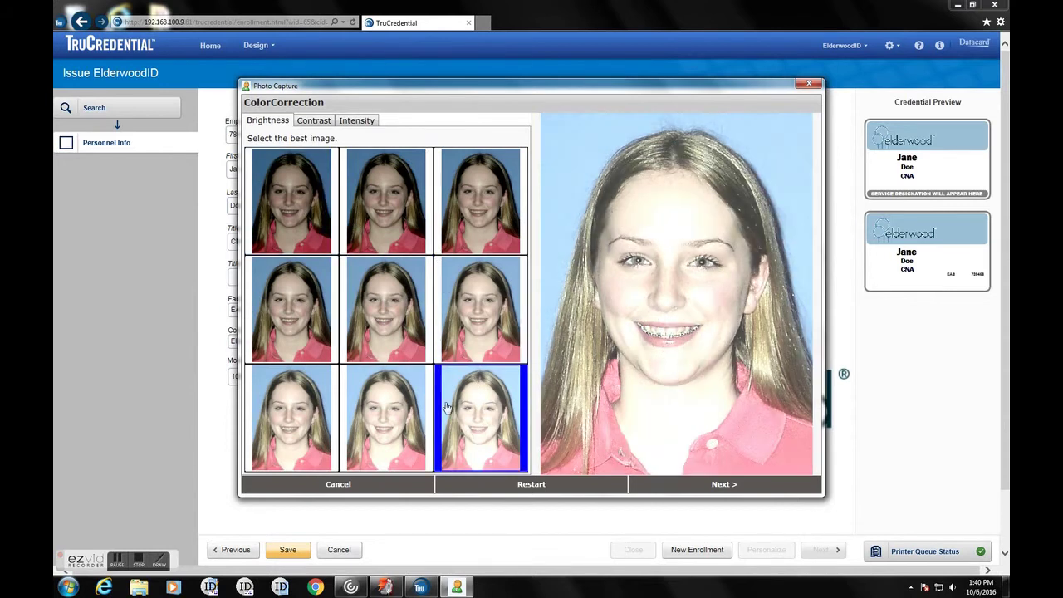
click(405, 328)
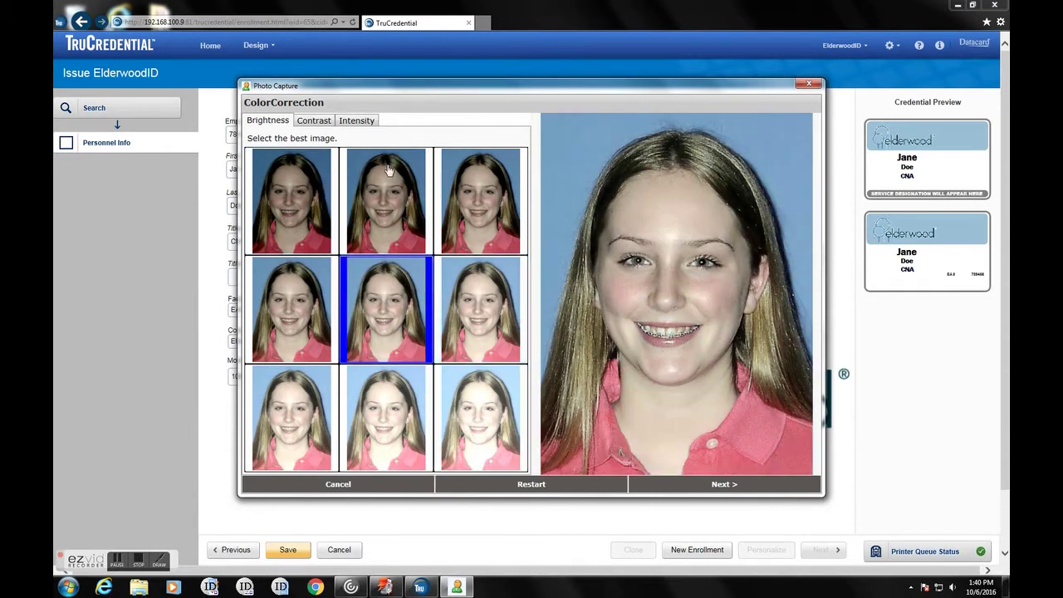
click(720, 488)
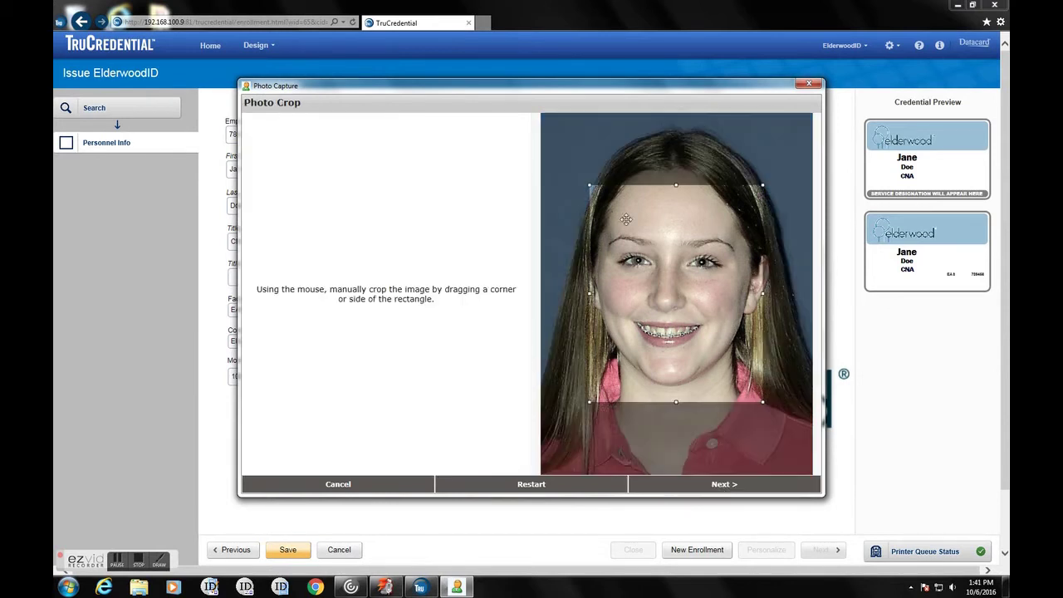
- Crop the photo to the full image width, including the whole head and shoulders, and apply it to the badge
drag(588, 184, 540, 124)
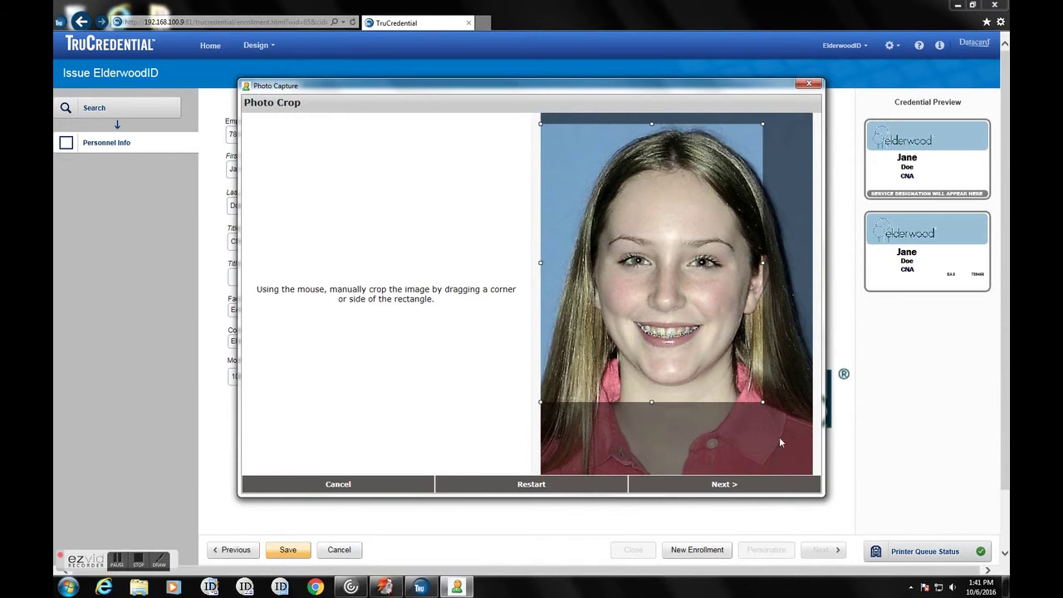
drag(757, 401, 840, 472)
drag(777, 435, 776, 425)
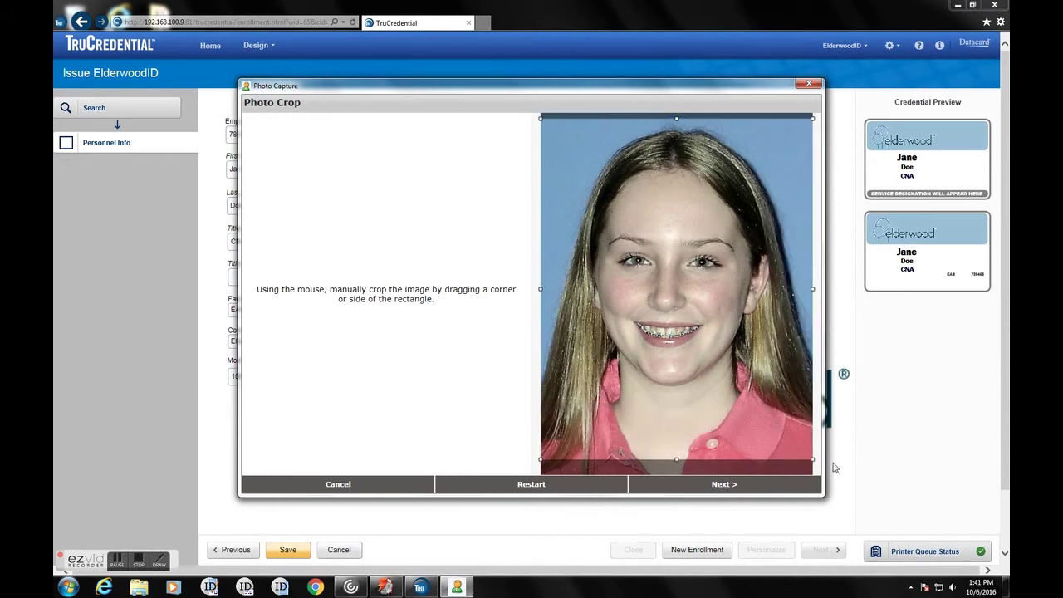
click(728, 486)
click(725, 485)
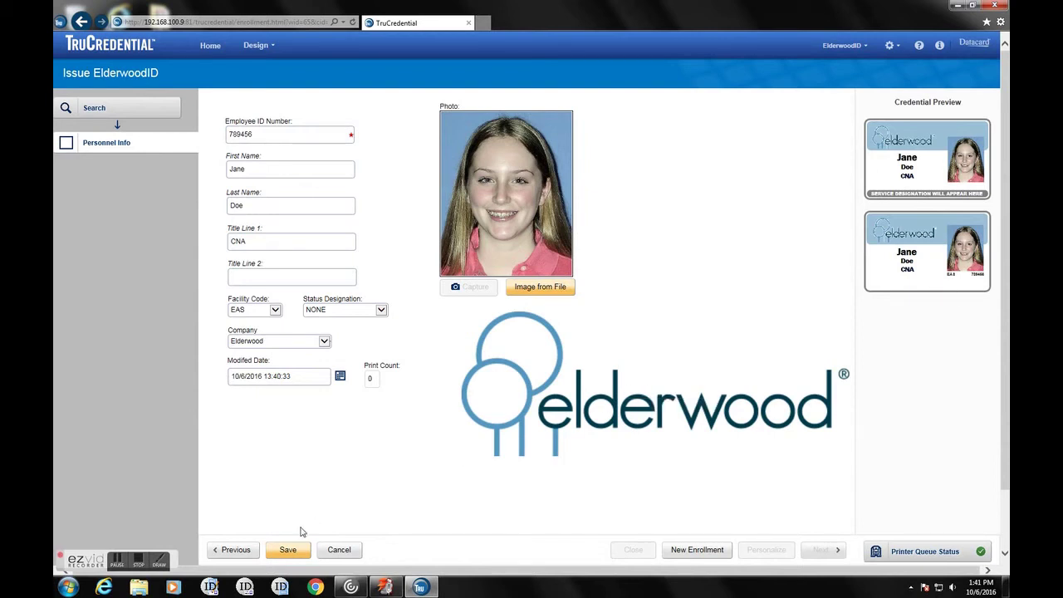
- Save the employee's enrollment and start a new one, opening its blank personnel form at the employee ID number
click(287, 551)
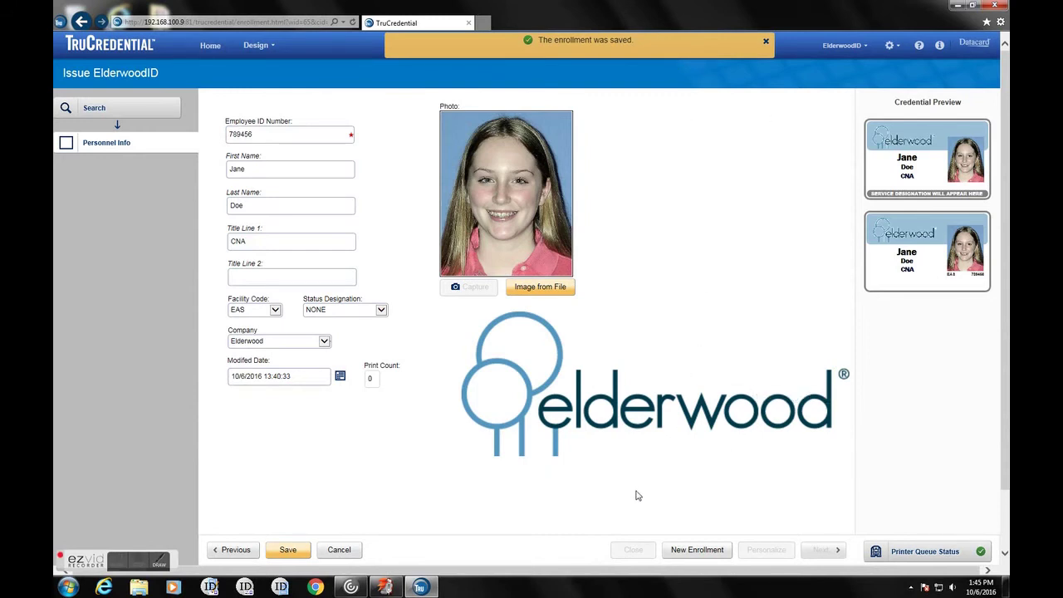
click(704, 551)
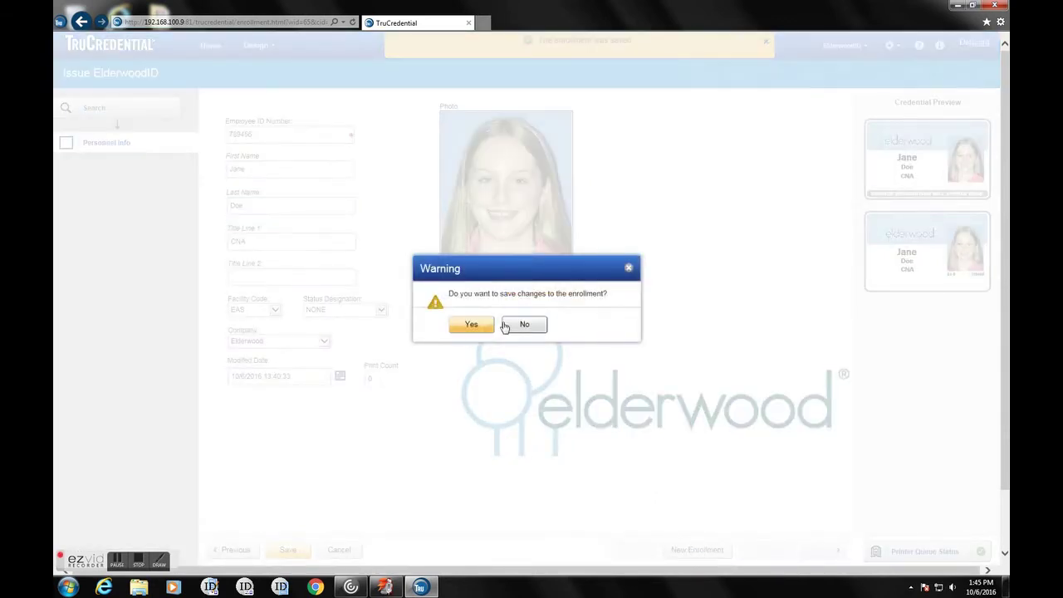
click(466, 326)
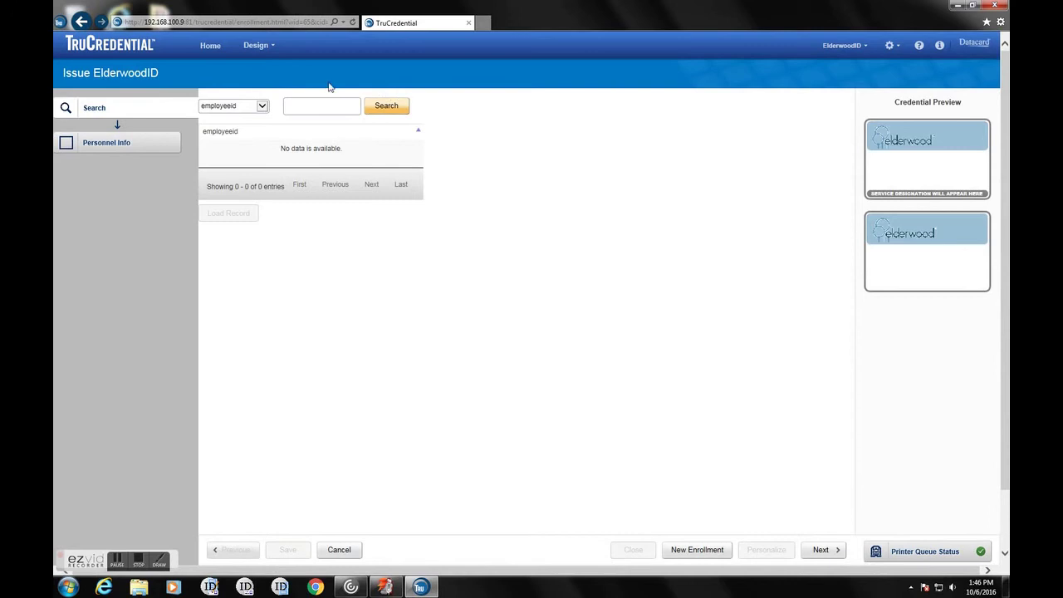
click(104, 145)
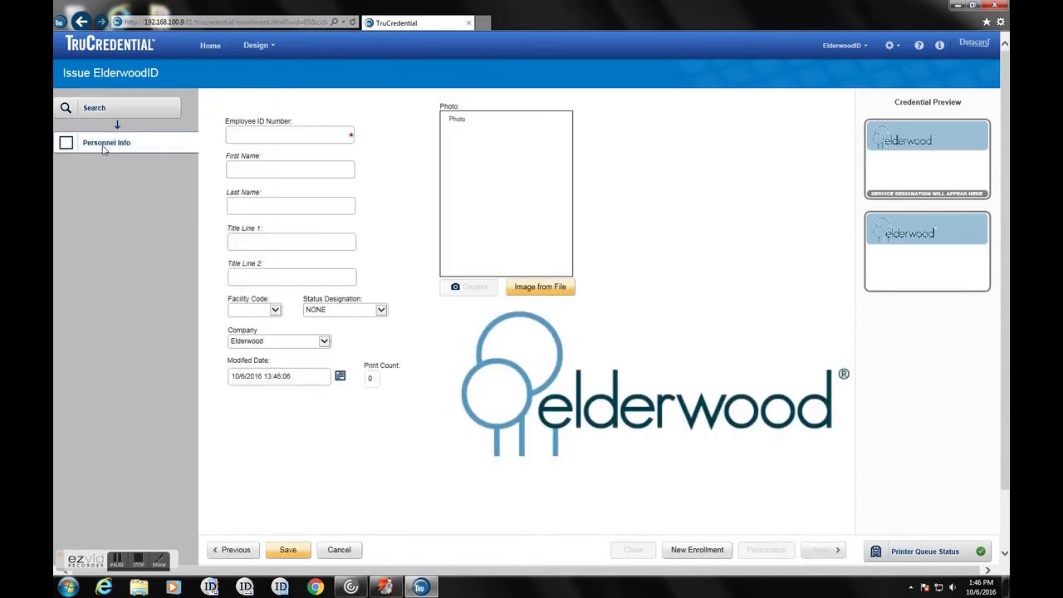
click(283, 130)
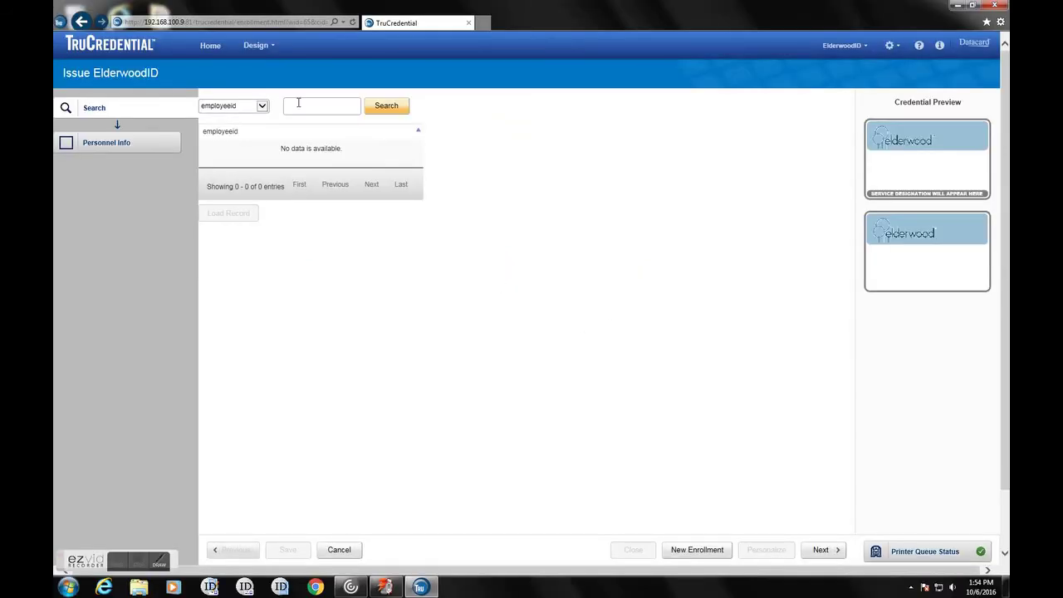
- Search for the saved enrollment by the employee's ID number and load the matching record
click(299, 103)
text(789)
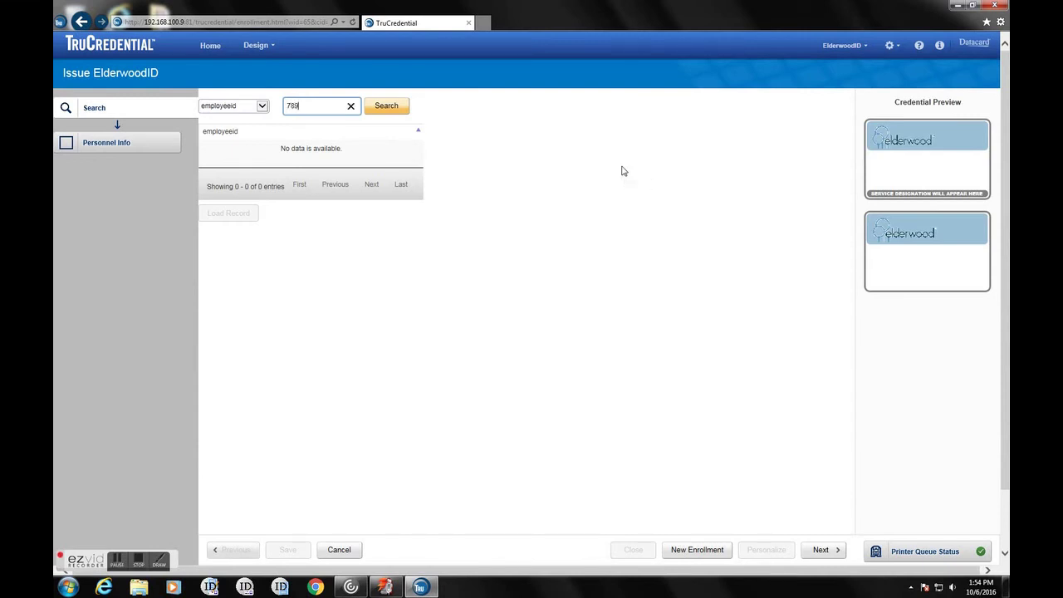
click(404, 109)
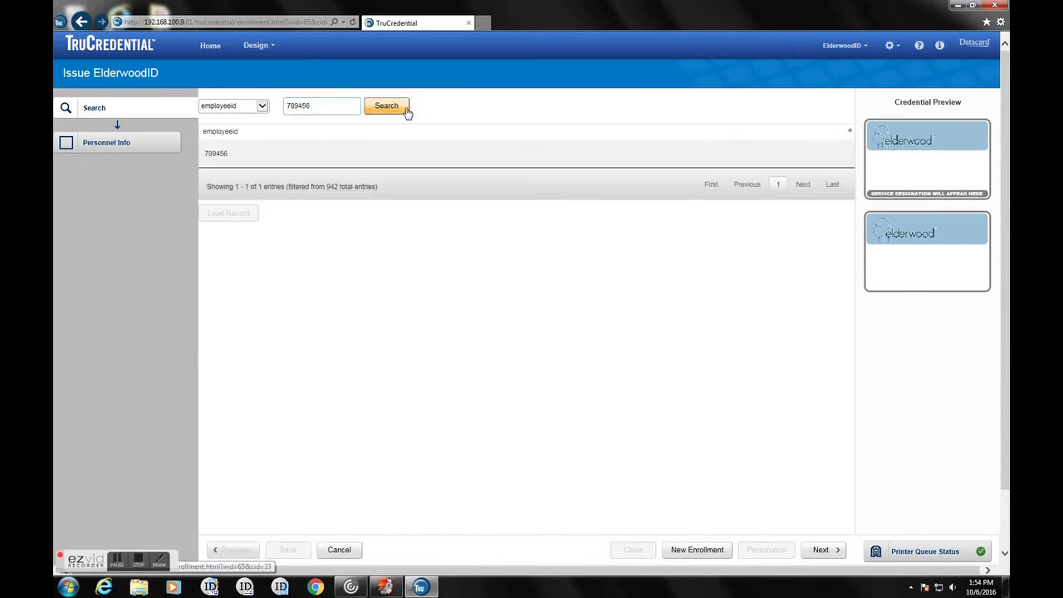
click(233, 158)
click(227, 214)
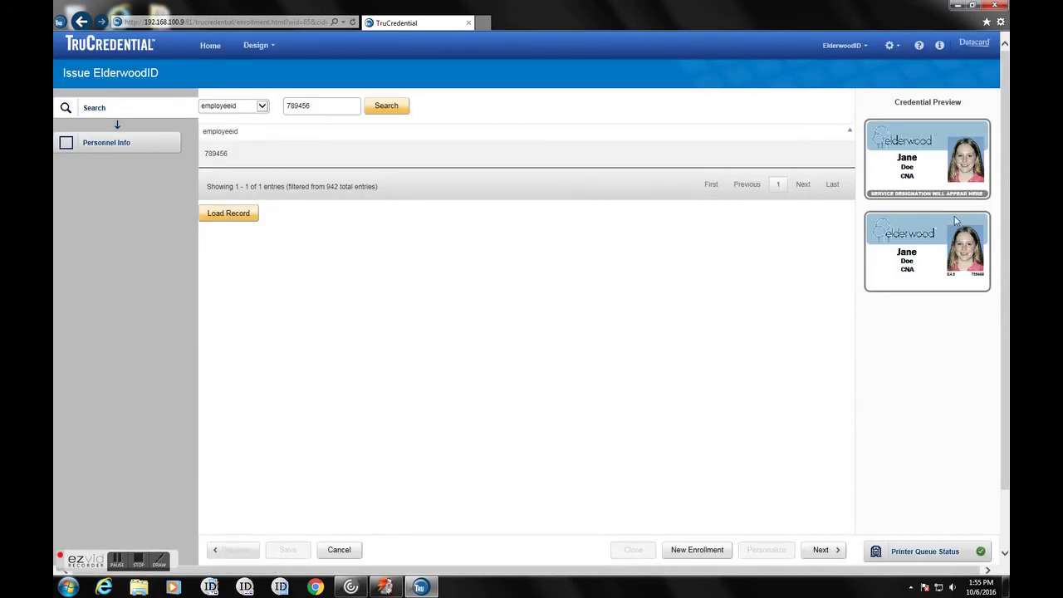
- Open the loaded record's personnel info and update the modified date to October 6, 2016
click(107, 143)
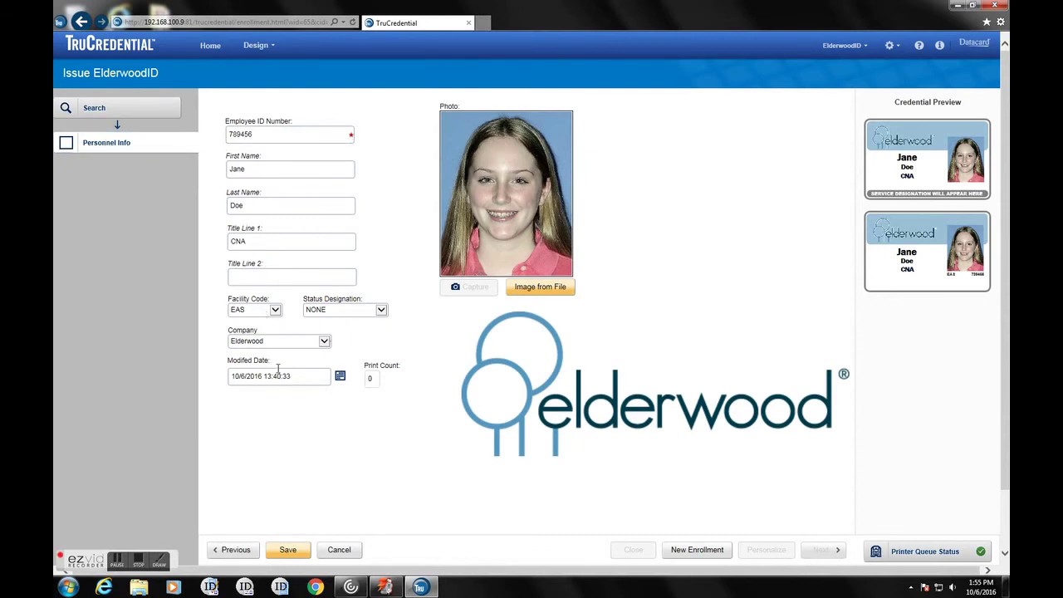
click(340, 377)
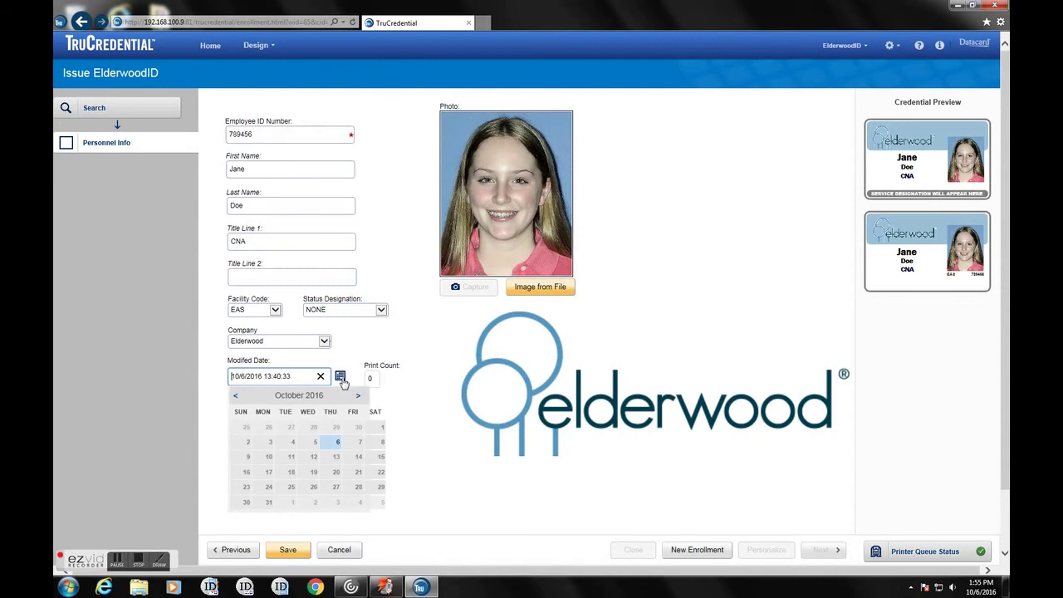
click(335, 447)
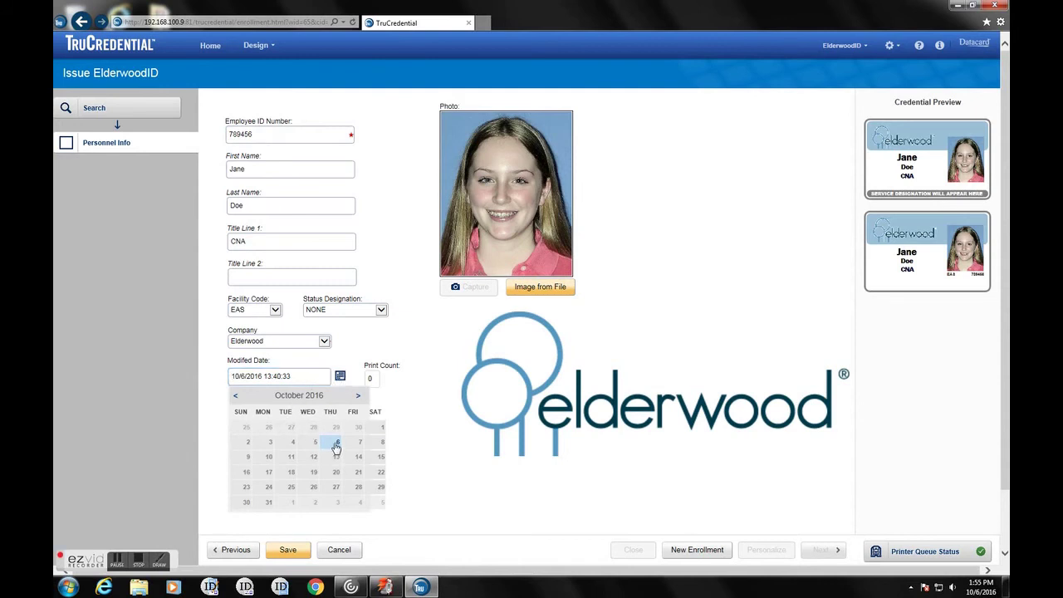